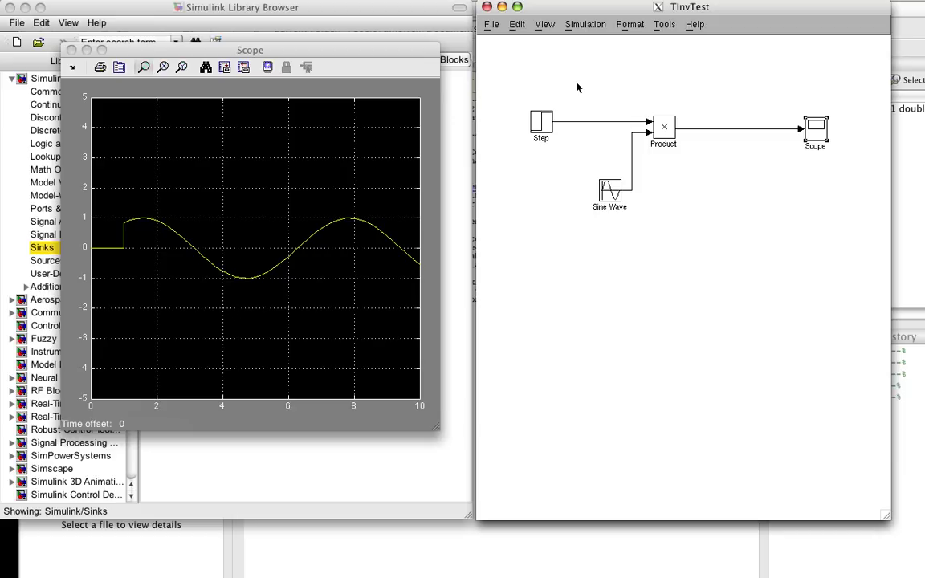
Step: Pack the Product and Sine Wave blocks into a new Subsystem and view its contents
drag(577, 82, 692, 239)
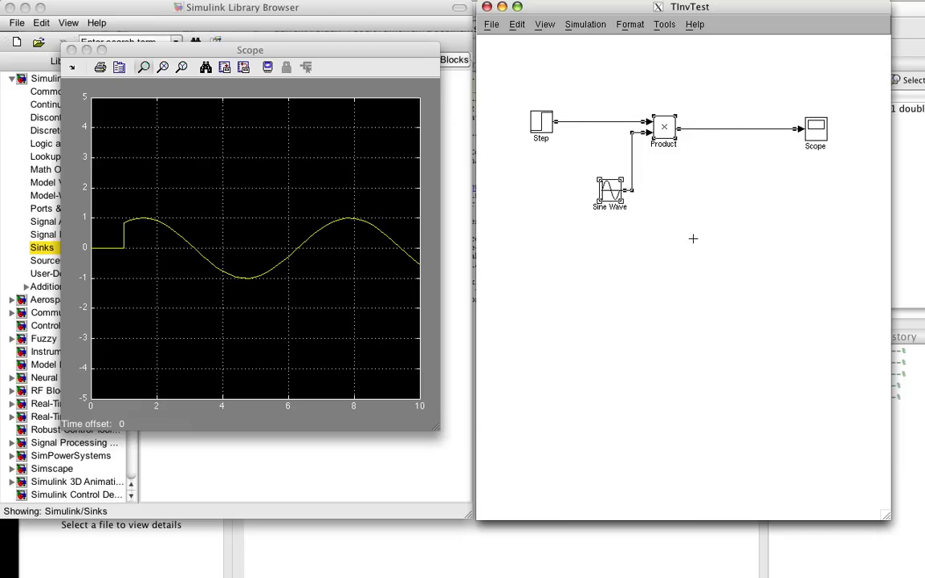
right_click(665, 133)
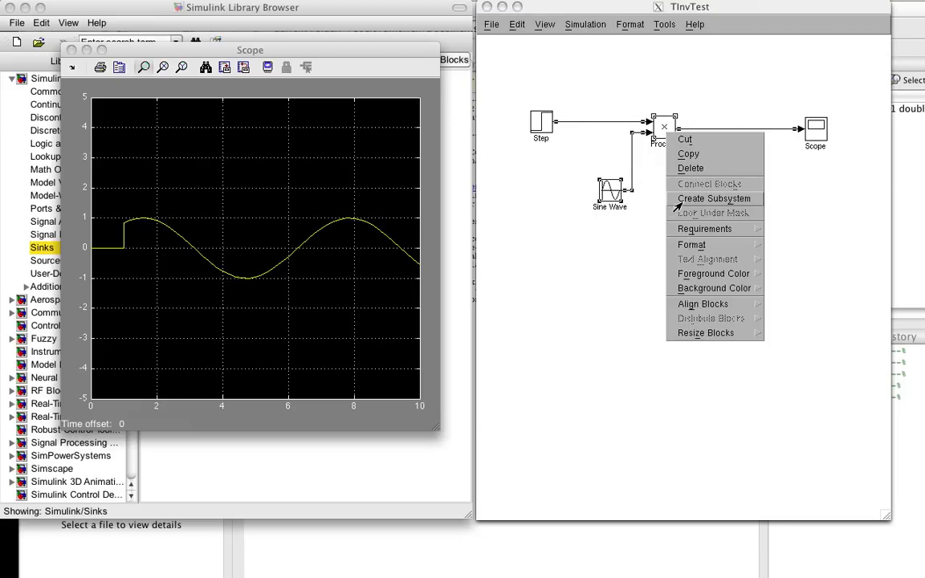
click(706, 199)
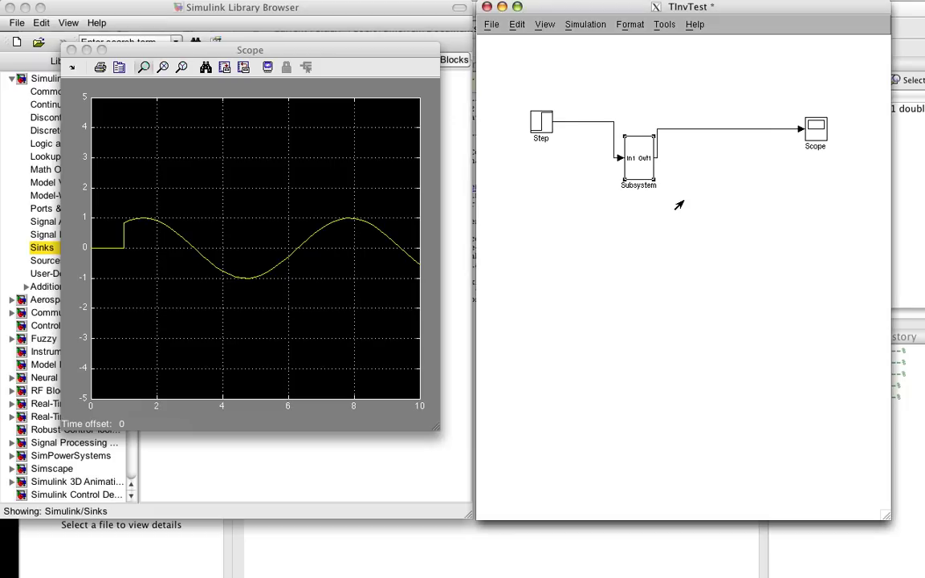
double_click(636, 161)
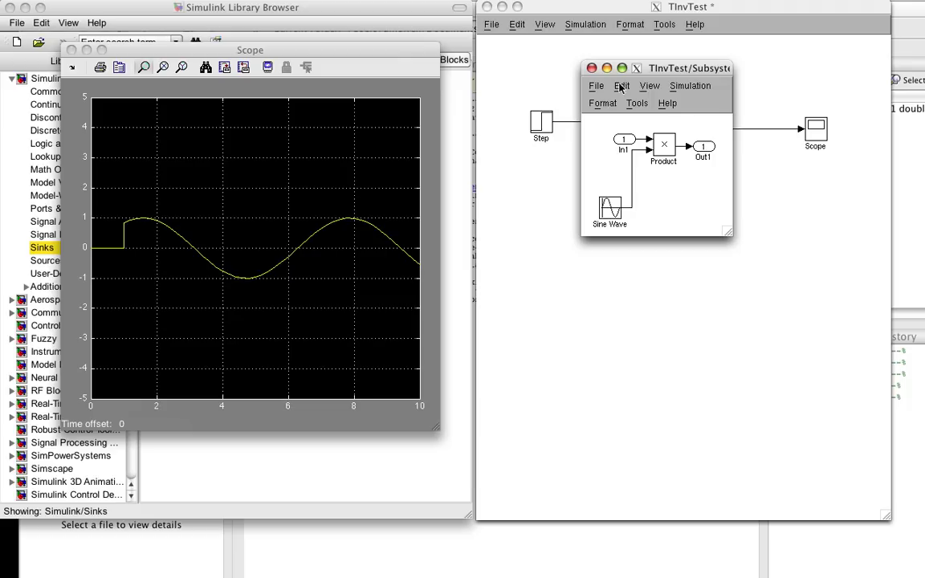
Step: Close the subsystem view and delete the line from Subsystem to Scope
click(591, 68)
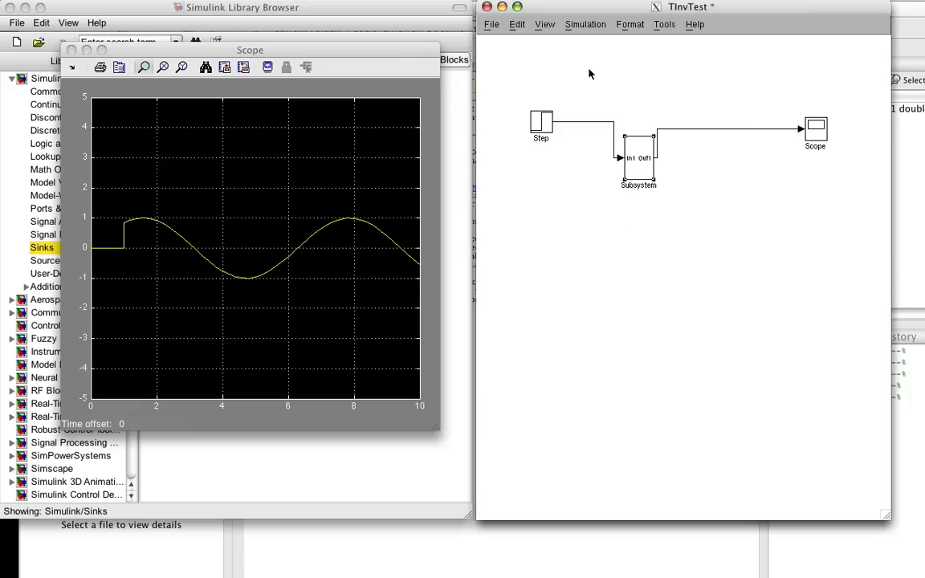
click(712, 130)
key(Delete)
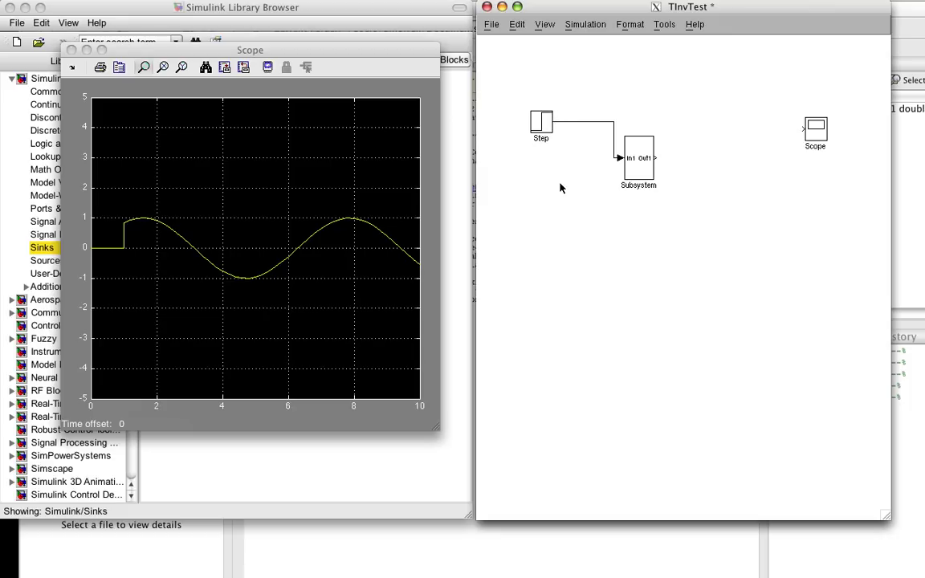
Step: Add a Variable Time Delay block from Continuous, keeping the Variable time delay type
click(139, 8)
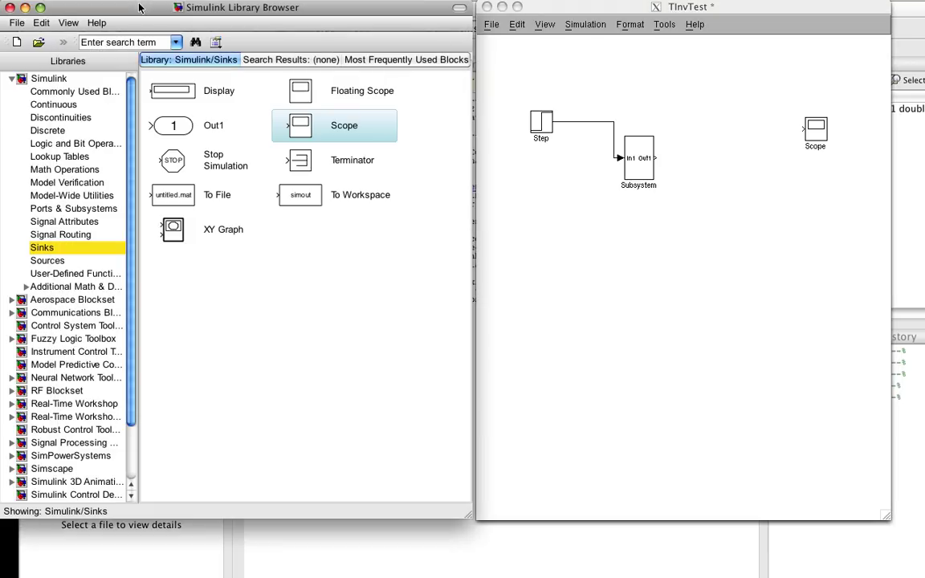
click(53, 102)
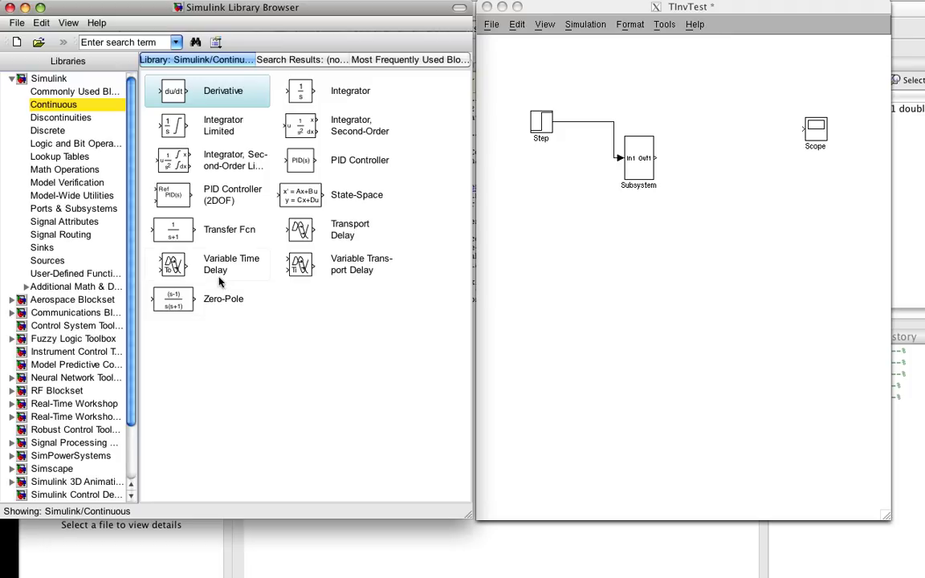
click(161, 264)
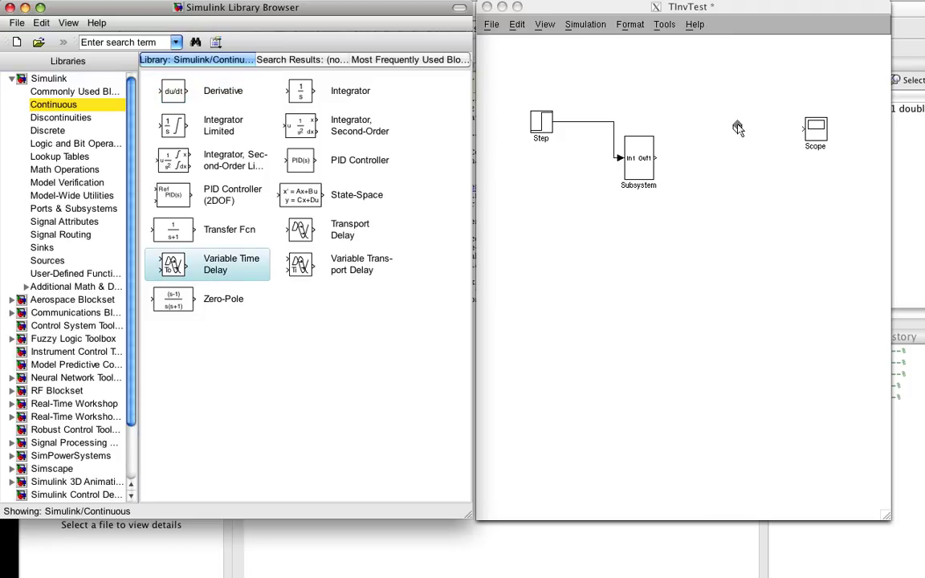
drag(737, 128, 736, 127)
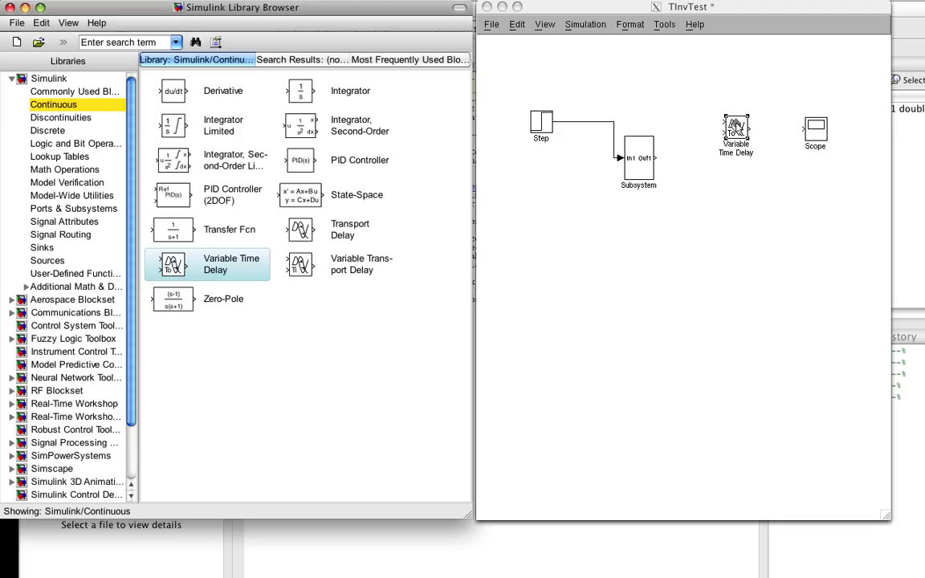
double_click(736, 127)
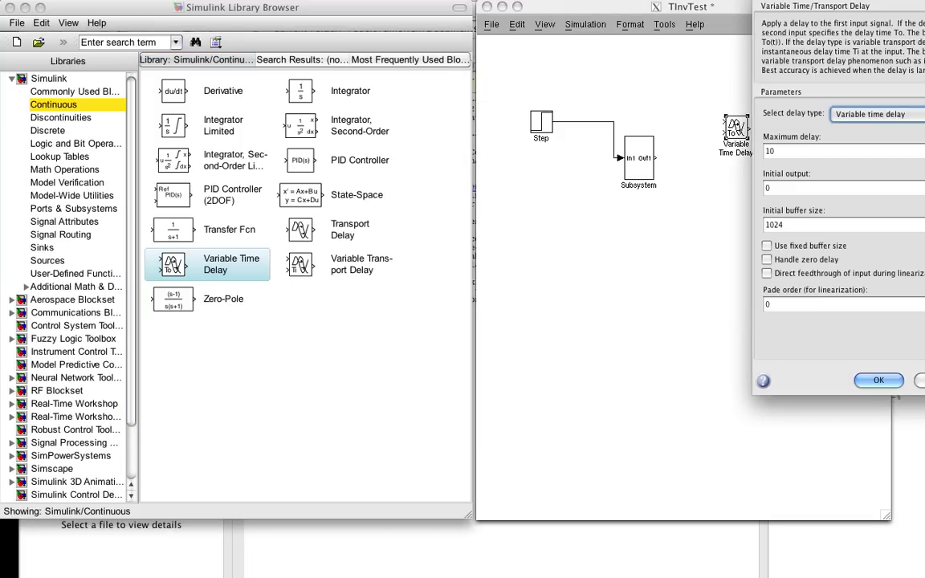
click(844, 115)
click(845, 117)
click(878, 380)
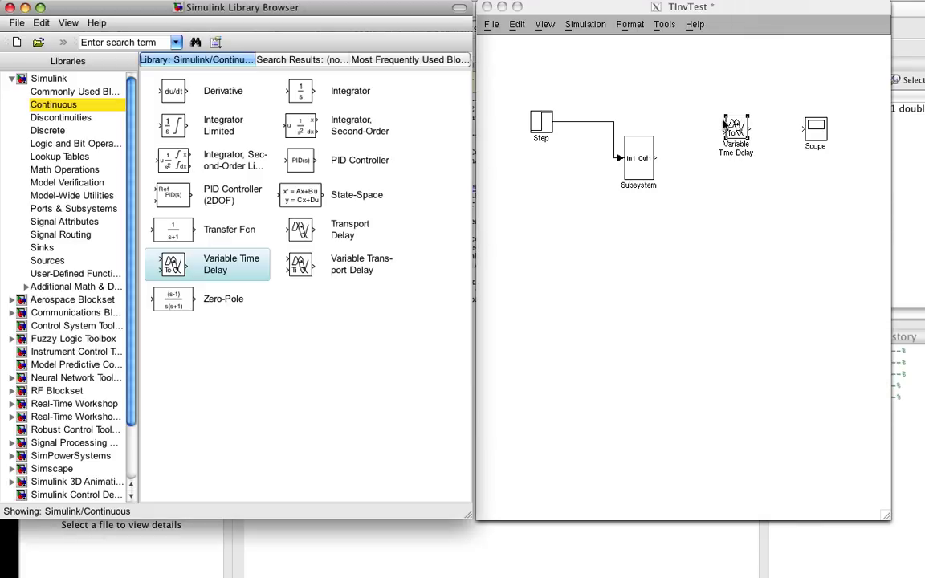
Step: Connect Subsystem to the delay and add a Constant block with value 2
mouse_move(724, 126)
mouse_down()
mouse_move(708, 122)
mouse_move(668, 164)
mouse_move(592, 143)
mouse_move(623, 167)
mouse_up()
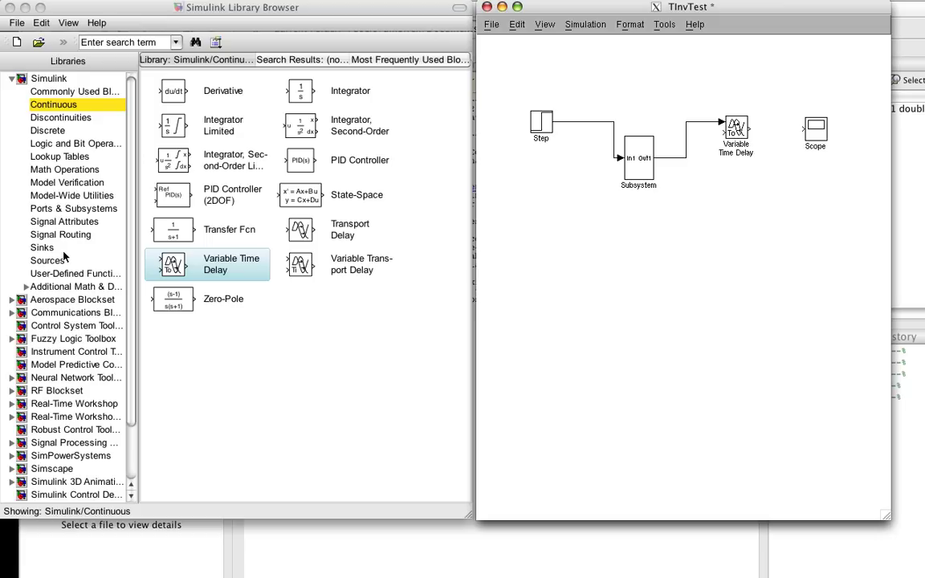
click(39, 93)
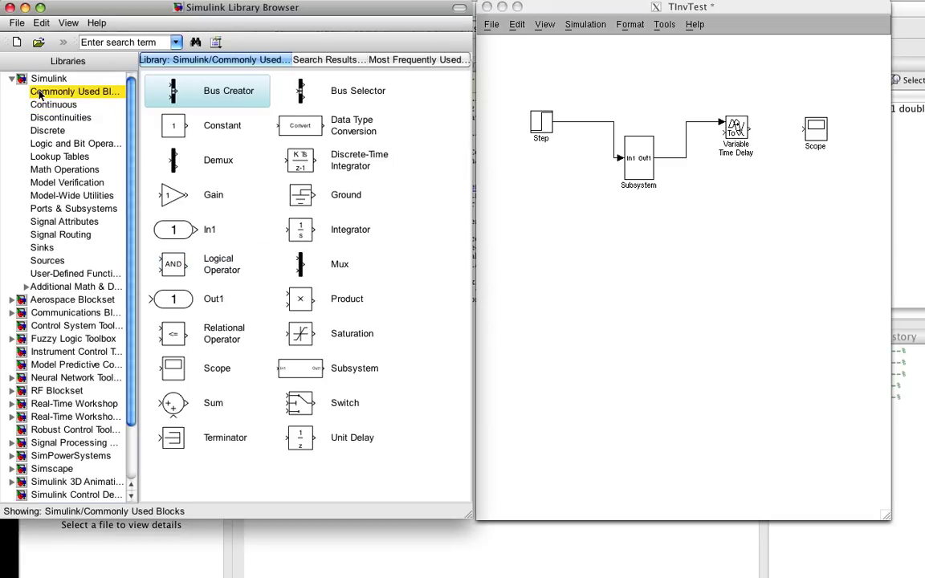
drag(173, 132, 703, 193)
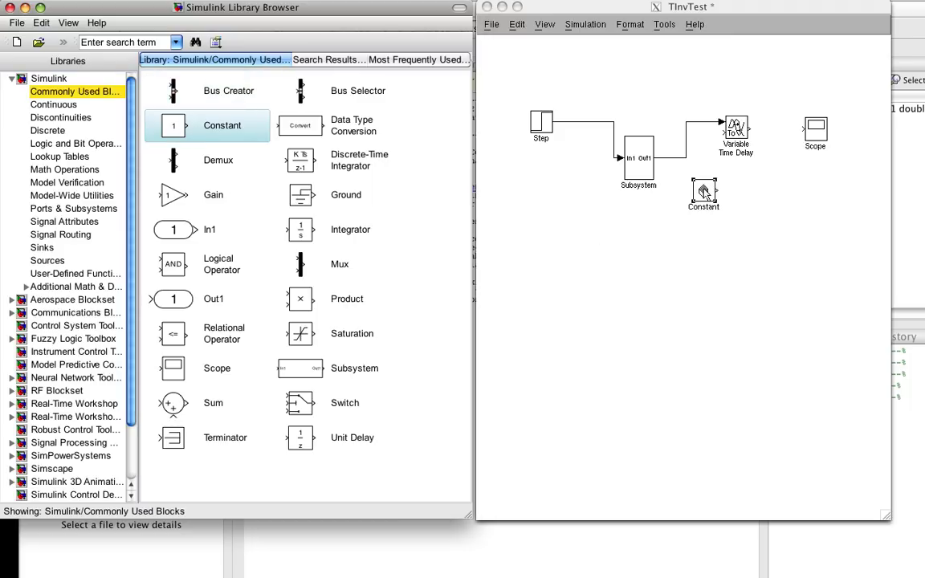
double_click(703, 192)
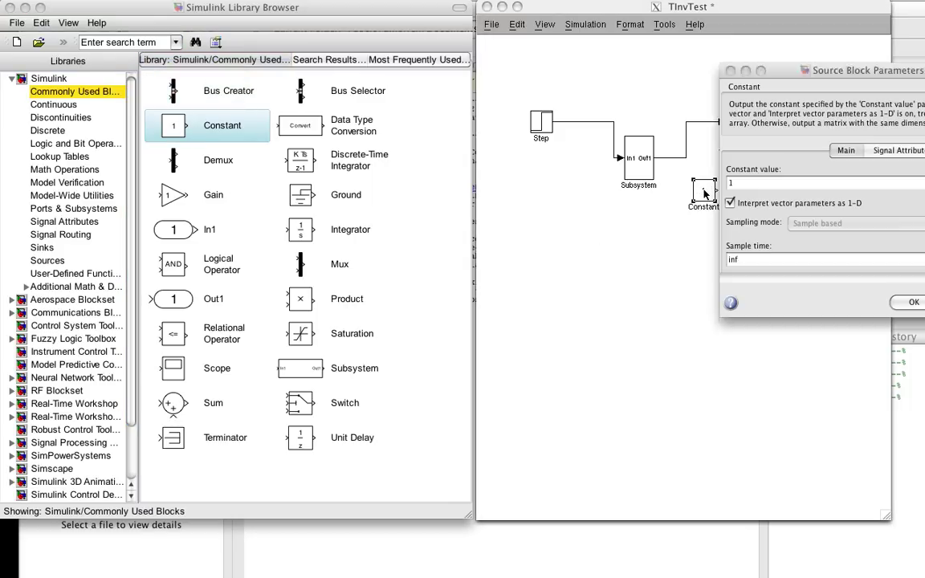
text(2)
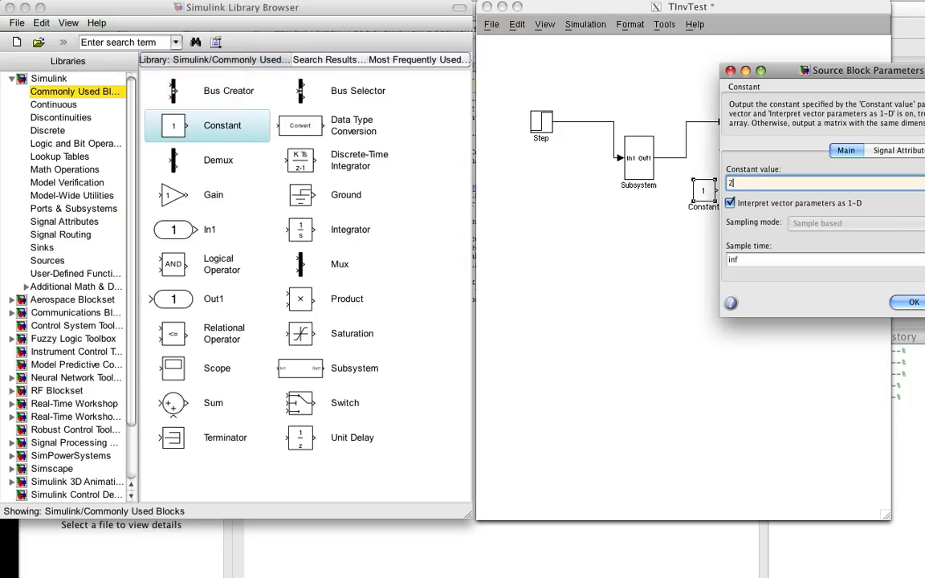
key(Return)
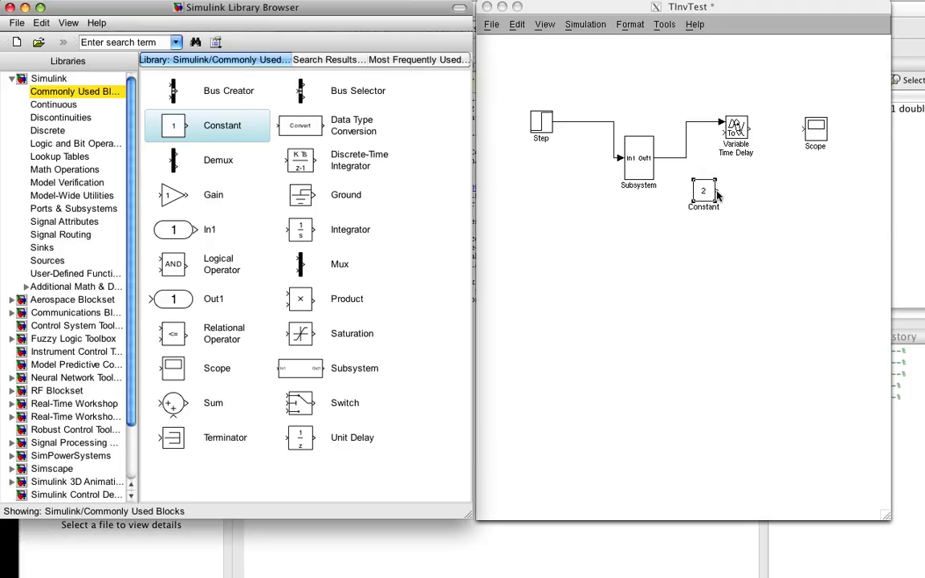
Step: Wire the Constant into the delay's time input and the delay output to the Scope
click(716, 193)
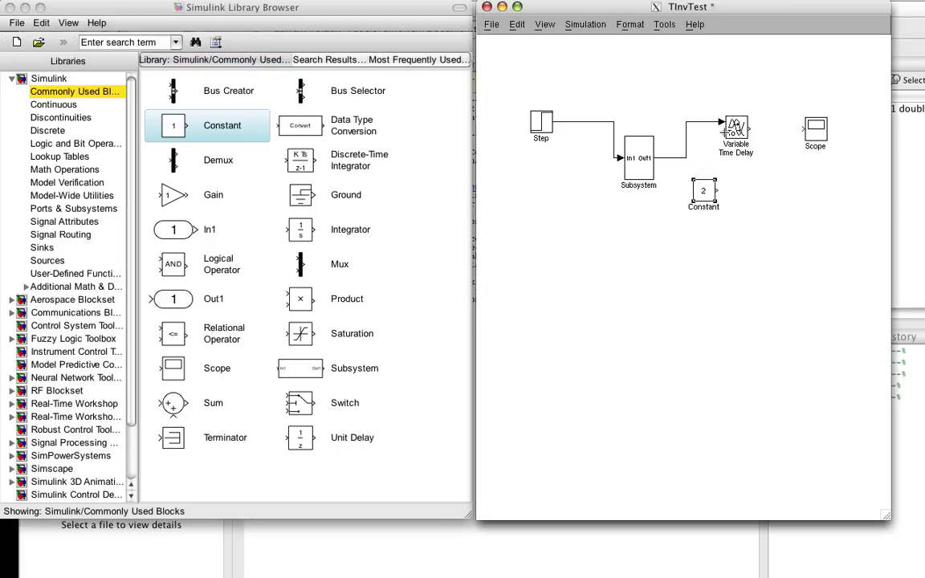
drag(725, 132, 719, 191)
drag(746, 127, 806, 129)
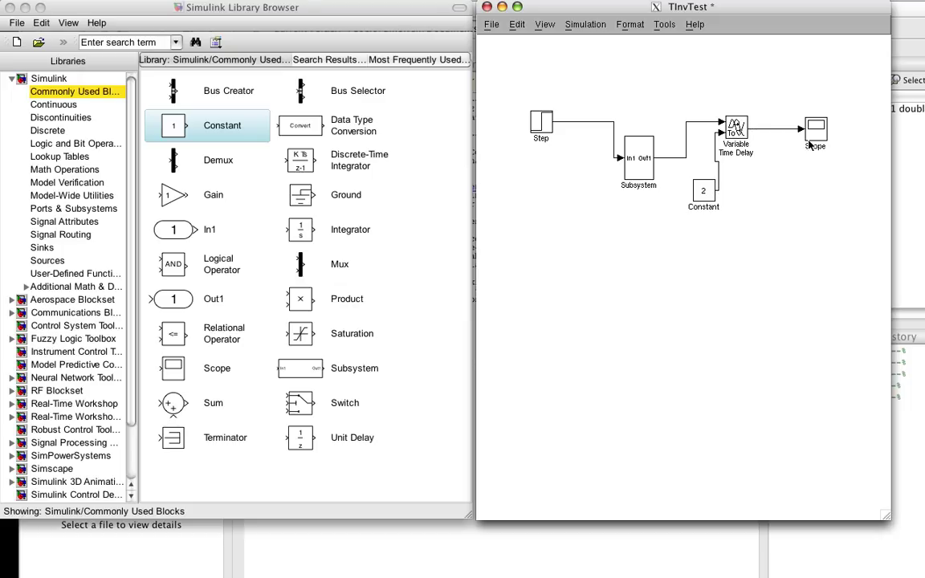
Step: Run the simulation, check the Scope output now starting near t=3, and review the delay settings
click(583, 25)
click(518, 36)
double_click(814, 128)
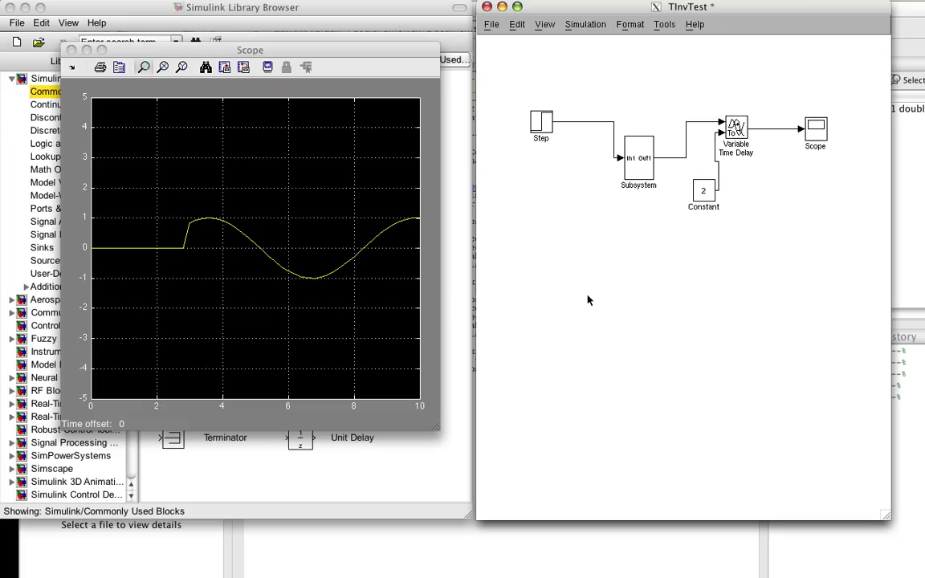
double_click(737, 127)
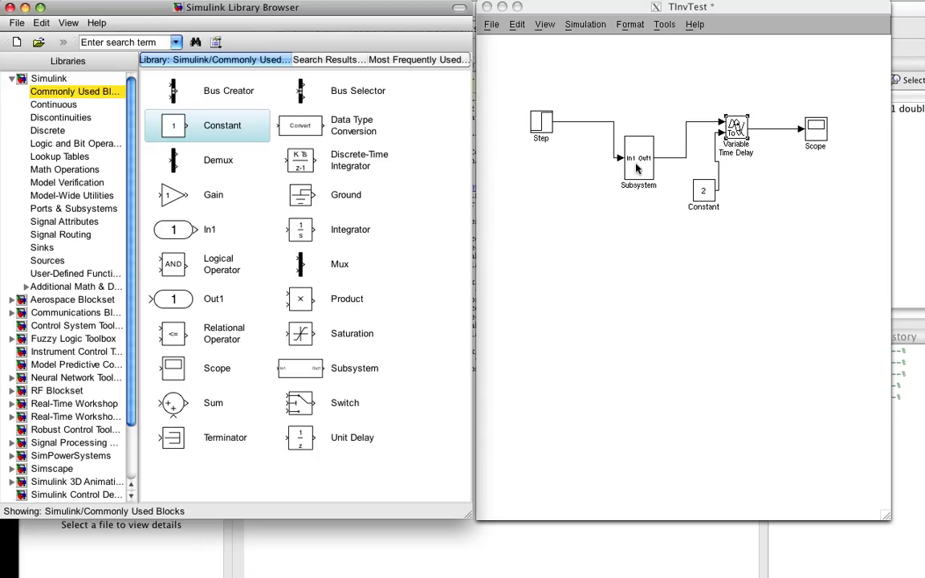
Step: Group the Variable Time Delay and Constant blocks into Subsystem1
click(672, 90)
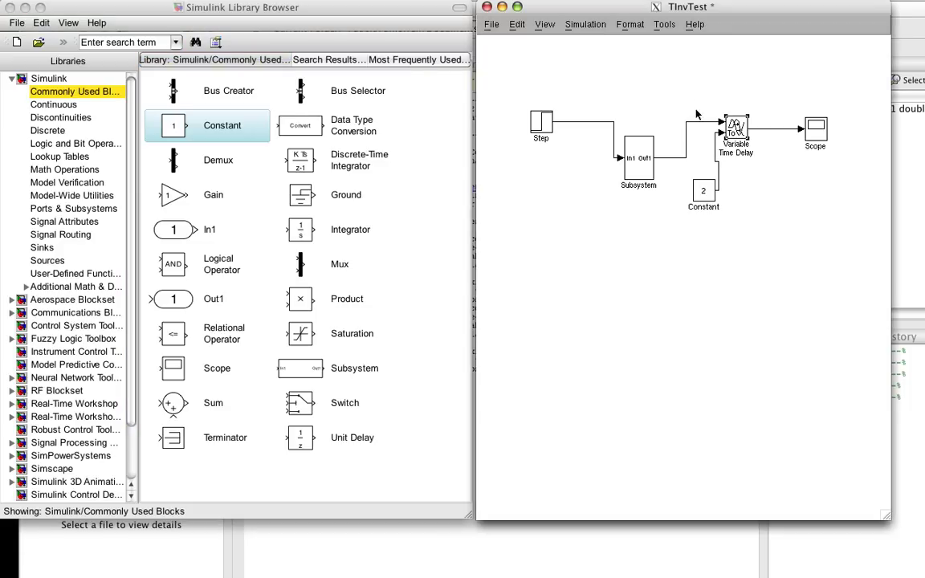
drag(673, 83, 769, 227)
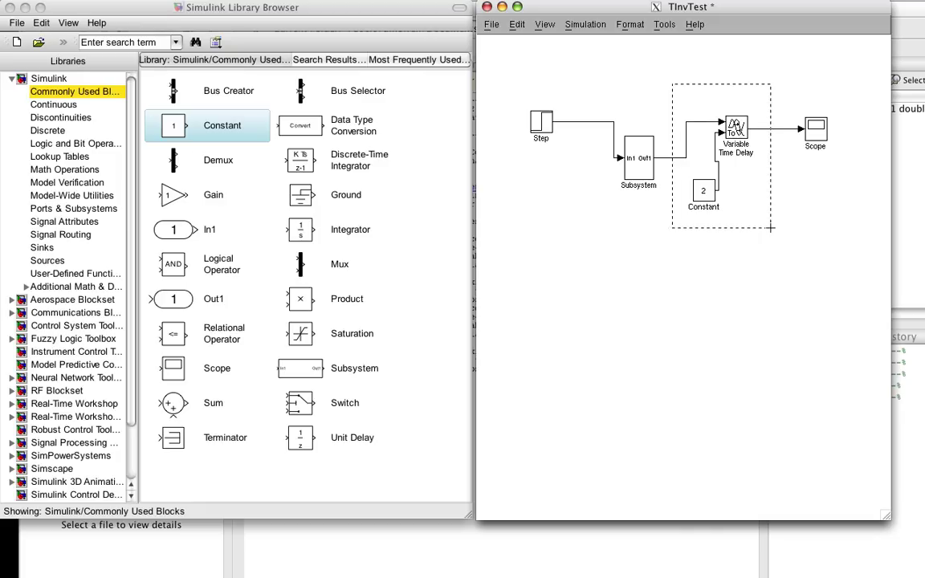
right_click(739, 133)
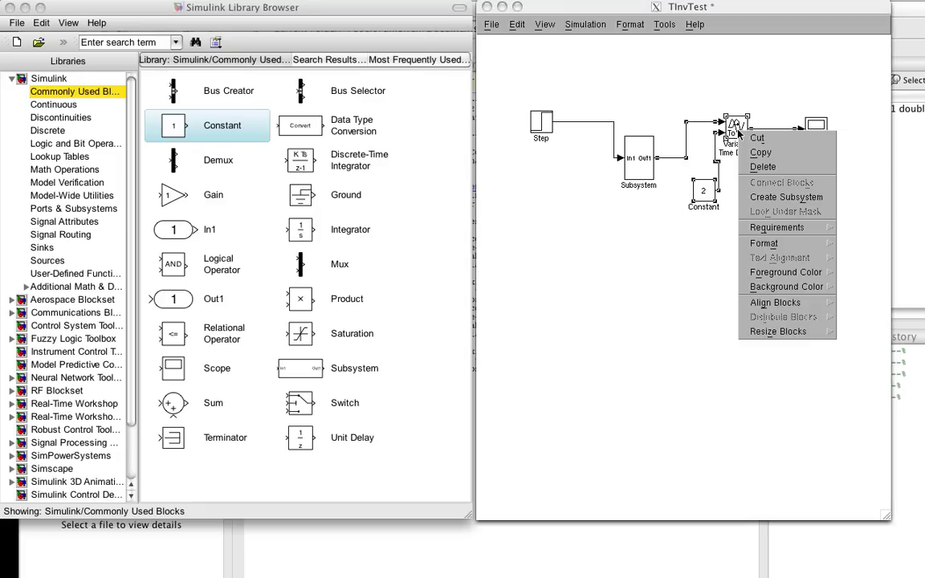
click(744, 199)
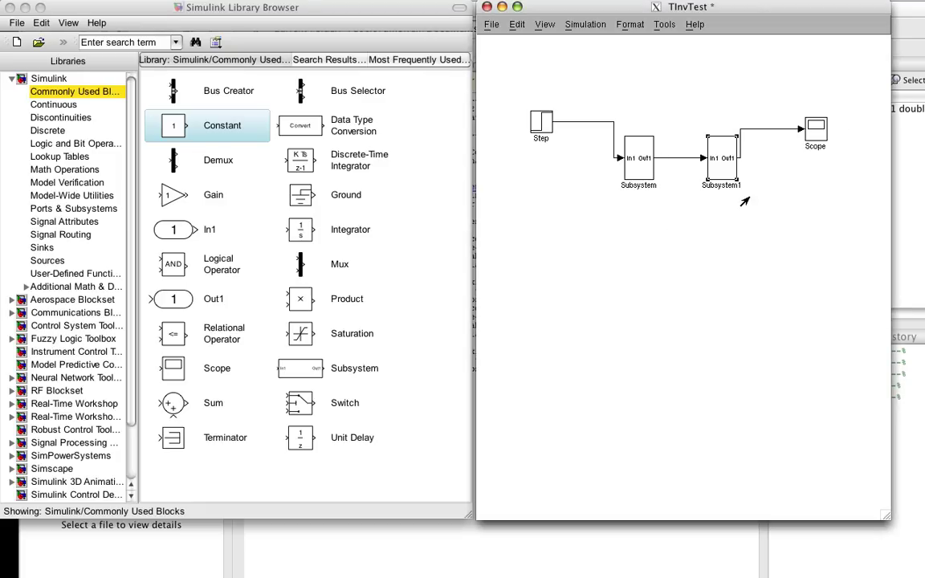
Step: Copy the first Subsystem block via the Edit menu
click(640, 174)
click(517, 24)
click(519, 86)
Step: Paste copies of Subsystem (Subsystem2) and Subsystem1 (Subsystem3) below the original chain
click(517, 24)
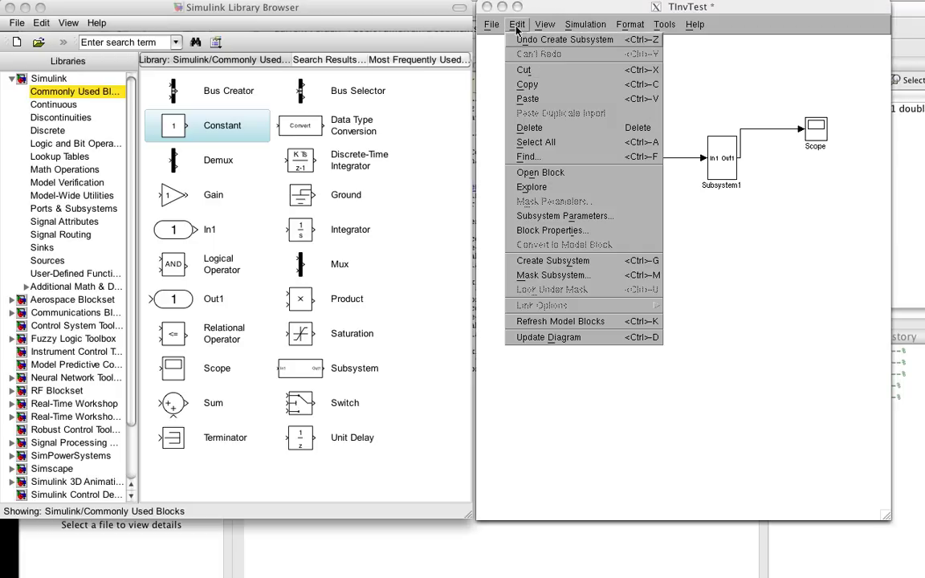
click(526, 99)
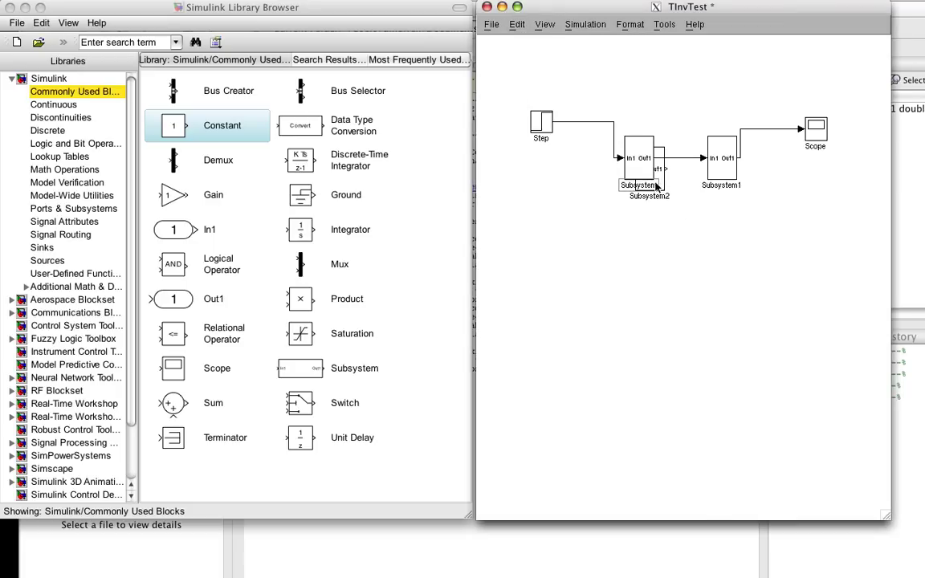
drag(654, 187, 653, 296)
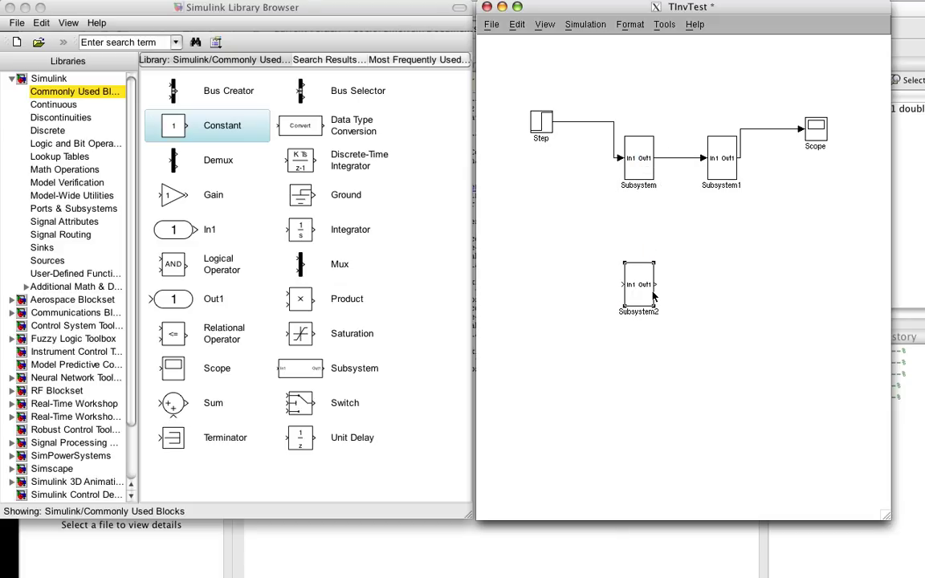
click(726, 161)
click(516, 24)
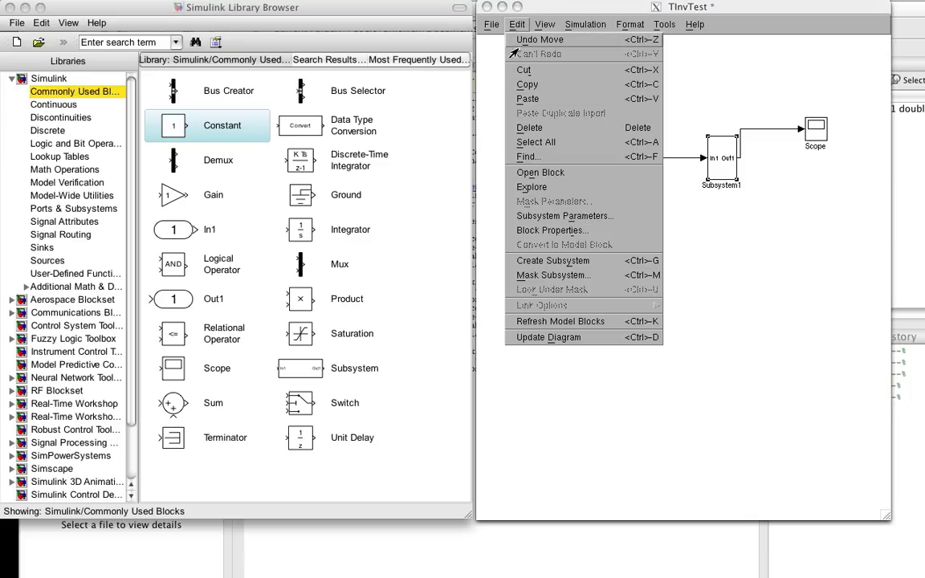
click(522, 84)
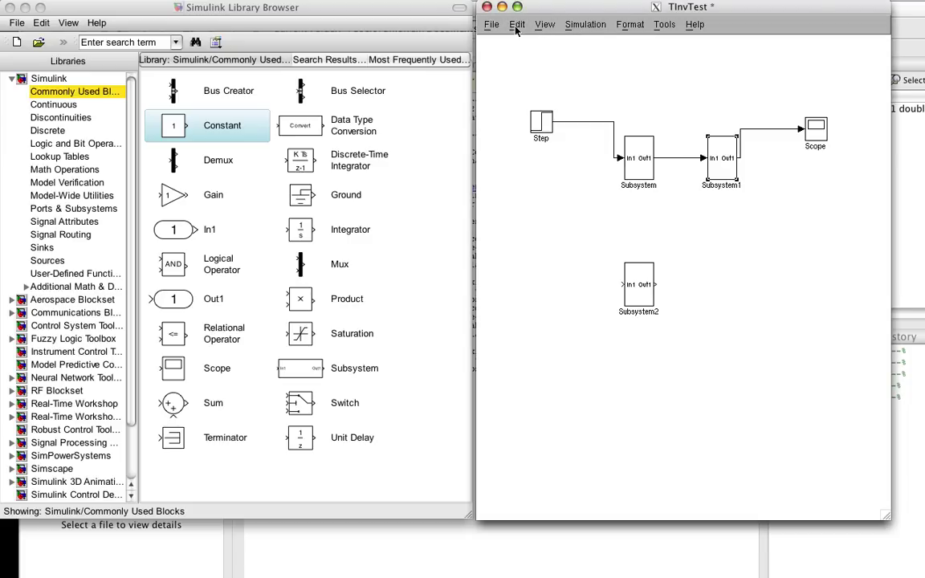
click(516, 25)
click(522, 98)
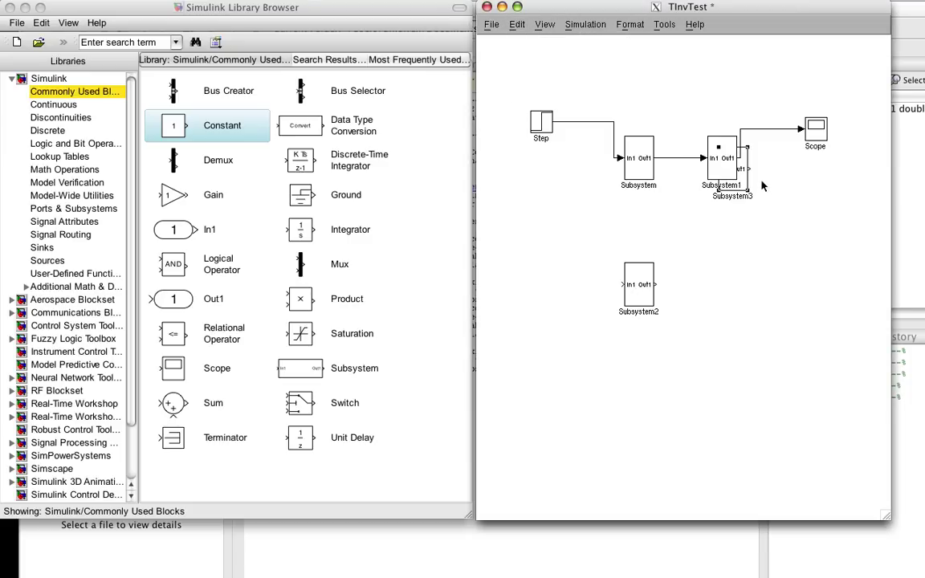
drag(743, 171, 591, 235)
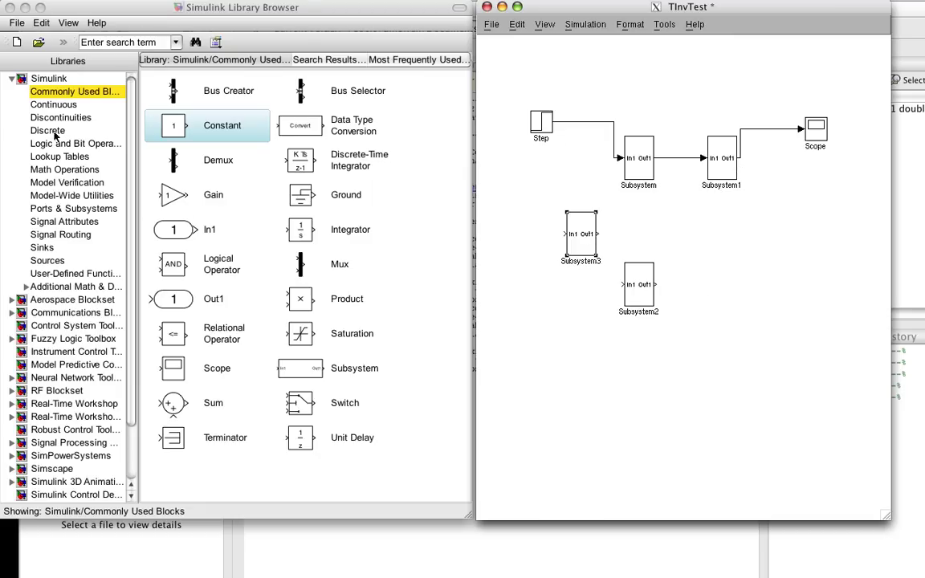
Step: Add Scope1 from Sinks and wire Step → Subsystem3 → Subsystem2 → Scope1
click(42, 248)
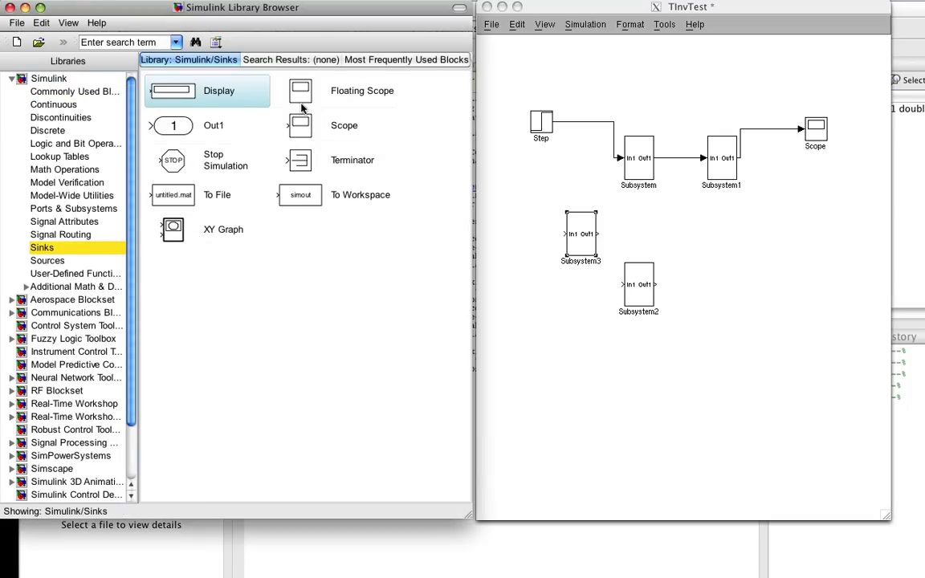
drag(277, 119, 814, 285)
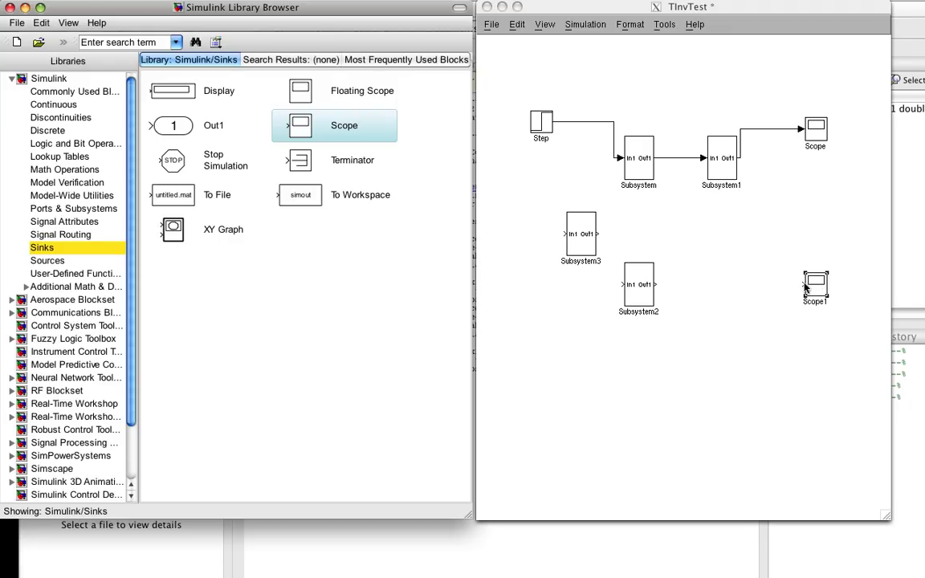
click(803, 284)
drag(803, 284, 654, 285)
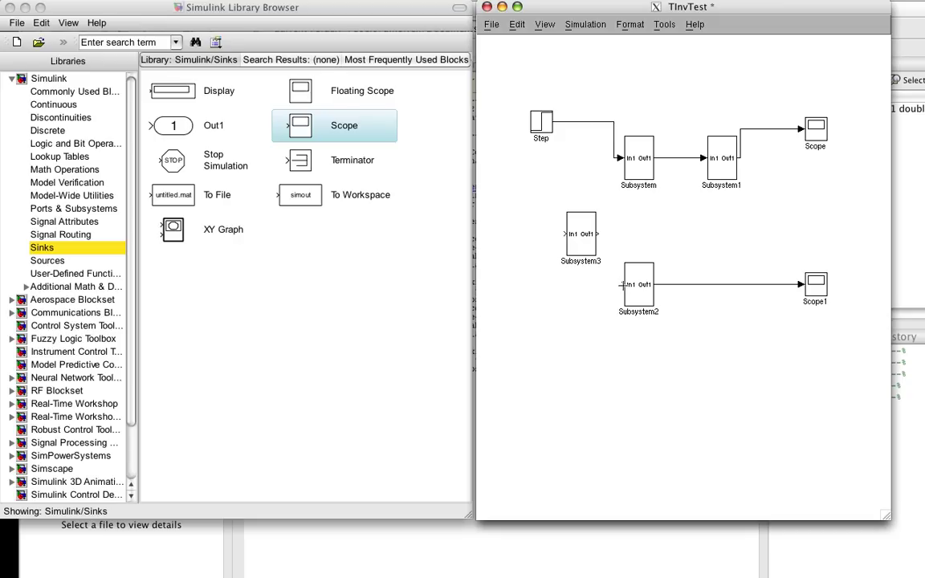
drag(622, 284, 599, 234)
drag(564, 233, 557, 122)
Step: Run the simulation and open the Scope1 plot, moving it lower on screen
click(585, 24)
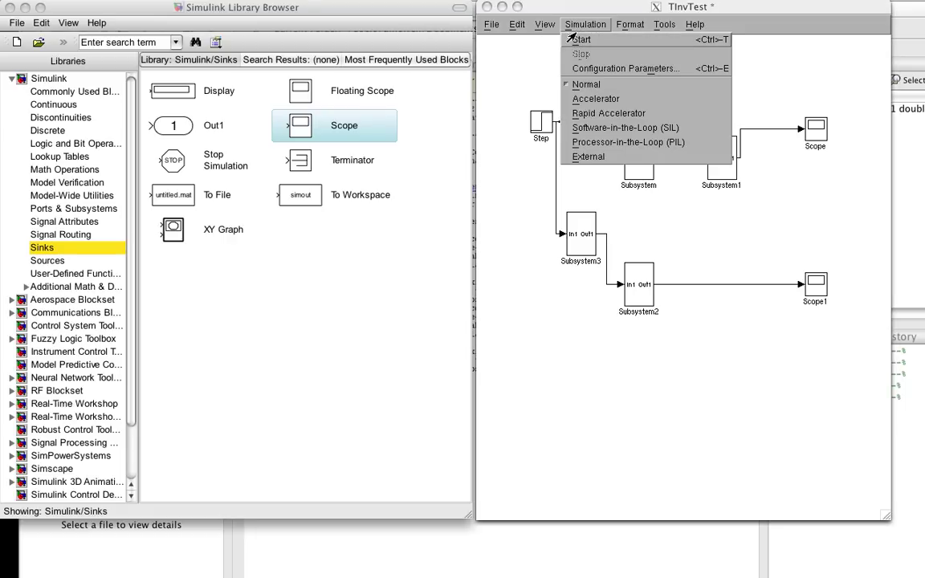
click(580, 39)
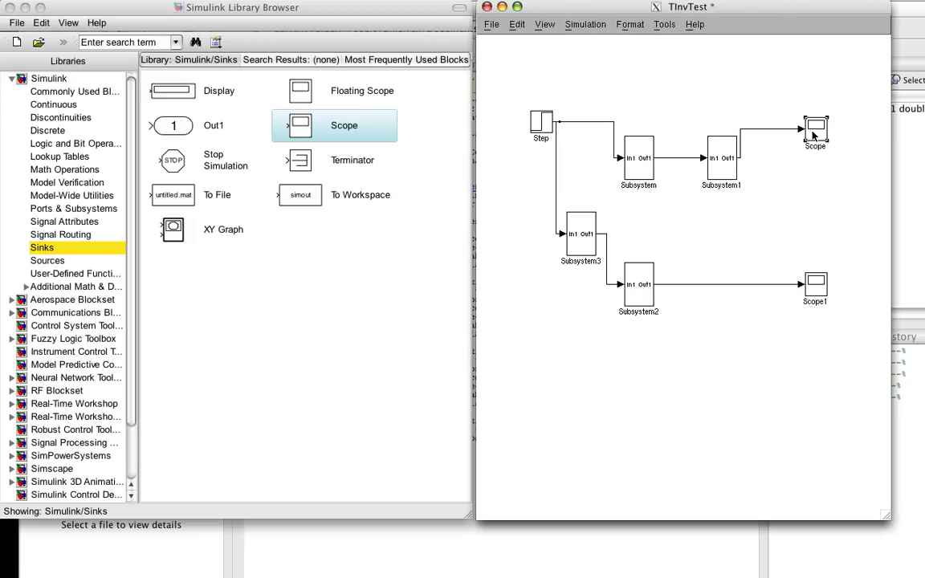
click(817, 292)
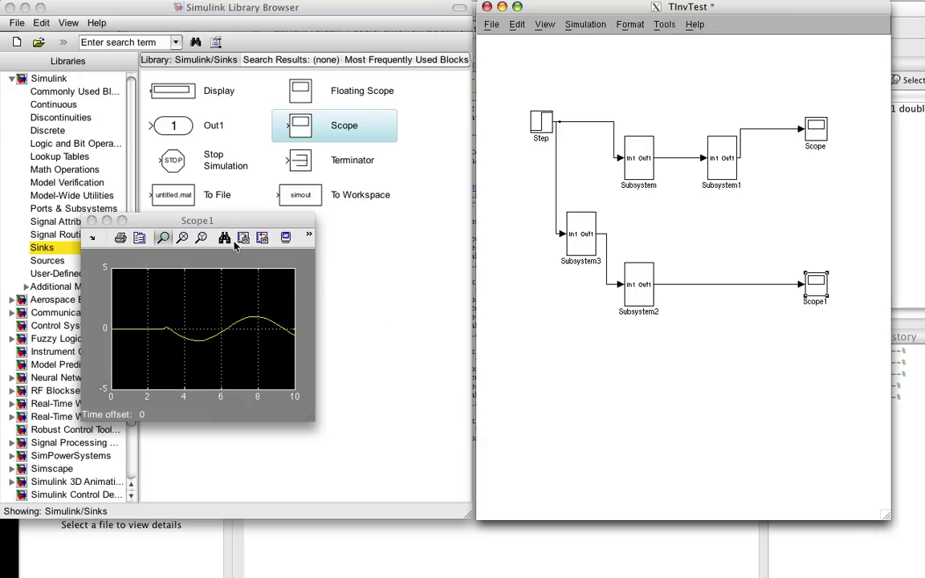
drag(229, 222, 325, 296)
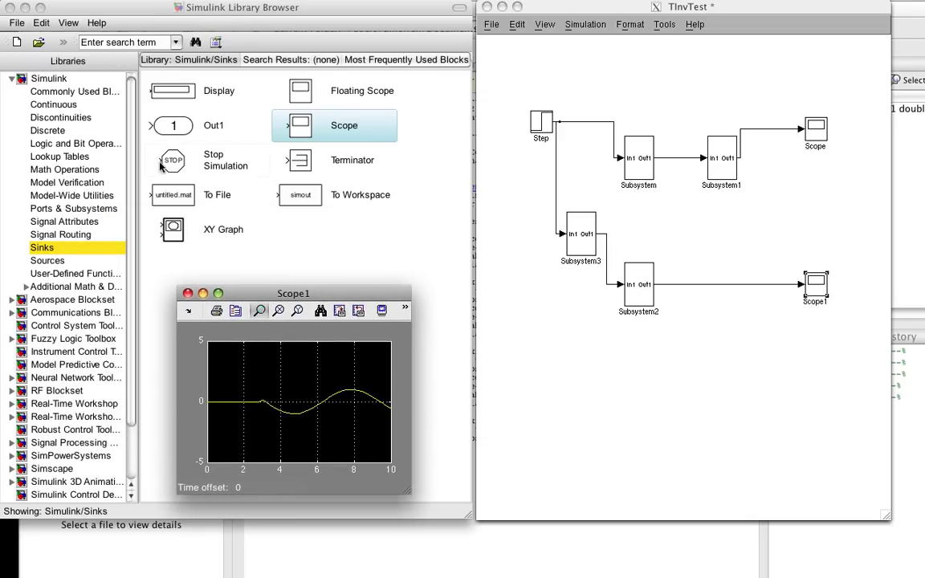
Step: Bring the original Scope plot window to the front using Exposé
click(206, 7)
key(F9)
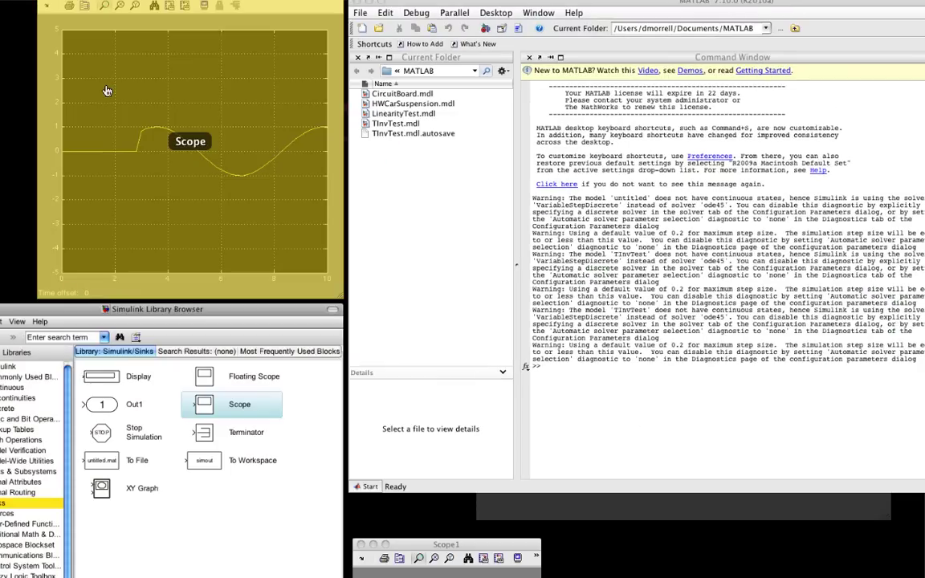
click(192, 138)
click(195, 138)
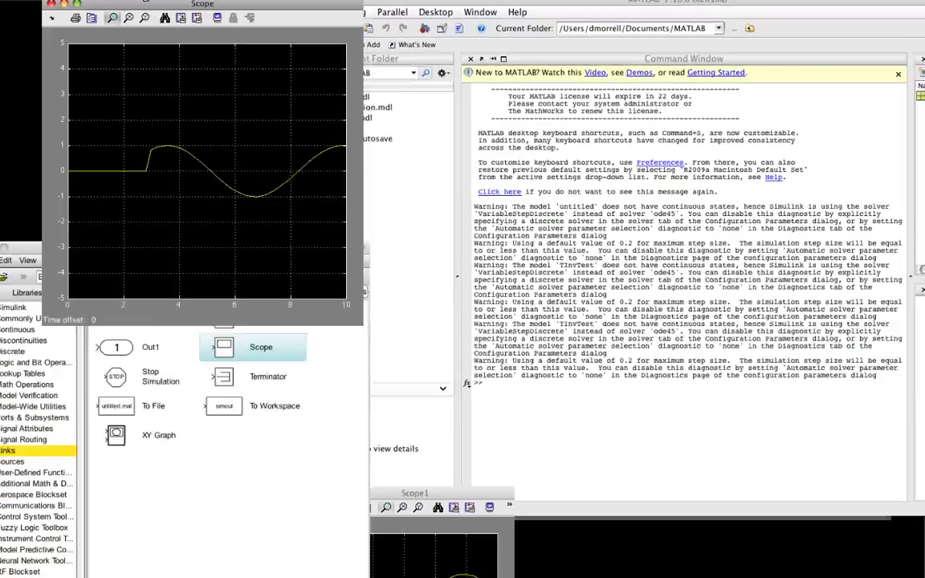
key(F9)
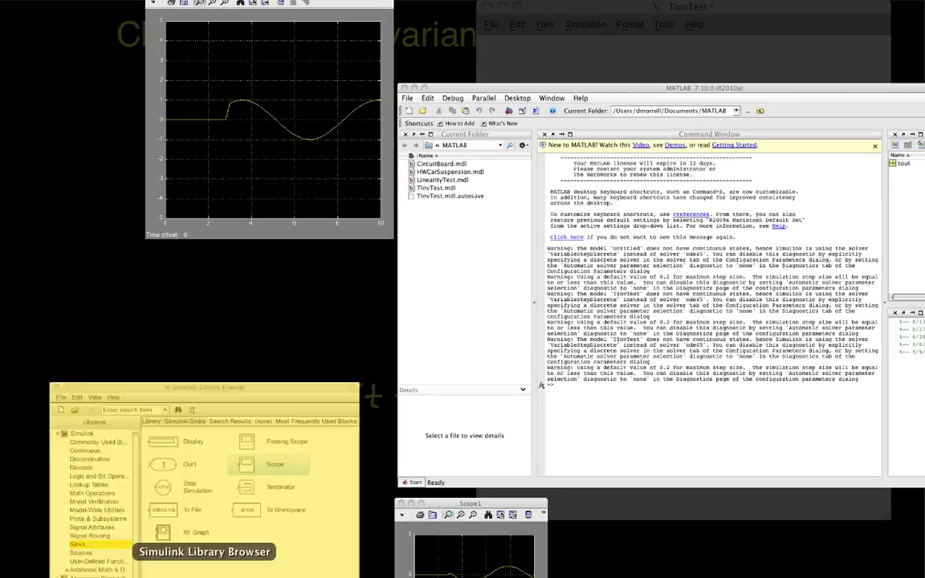
Step: Move the Scope1 plot next to the Scope plot and enlarge it to match
click(498, 505)
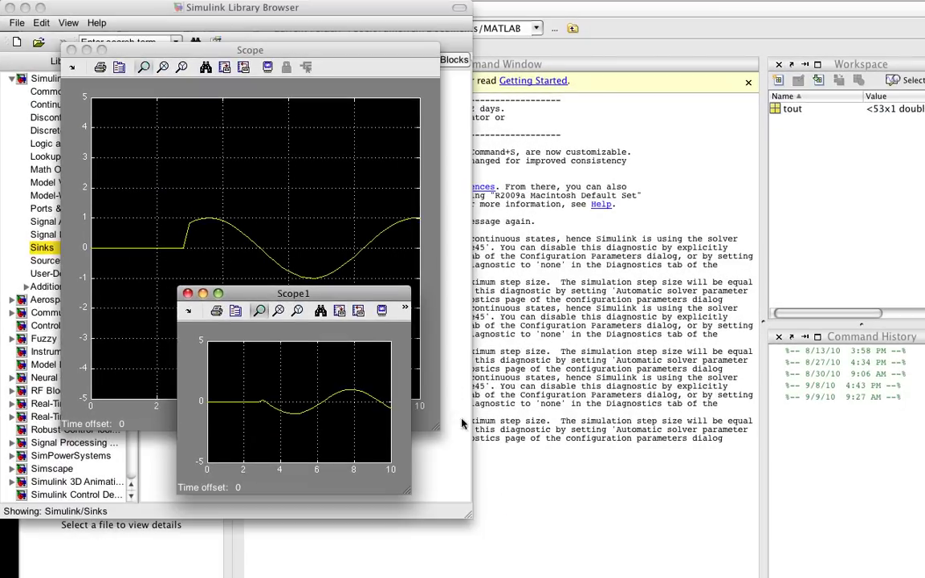
drag(393, 234, 652, 51)
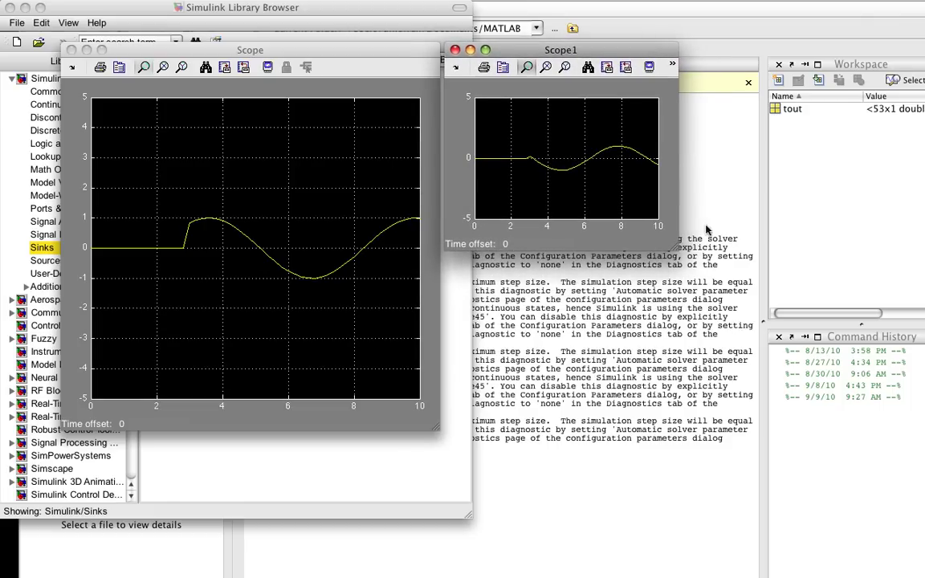
drag(674, 249, 787, 426)
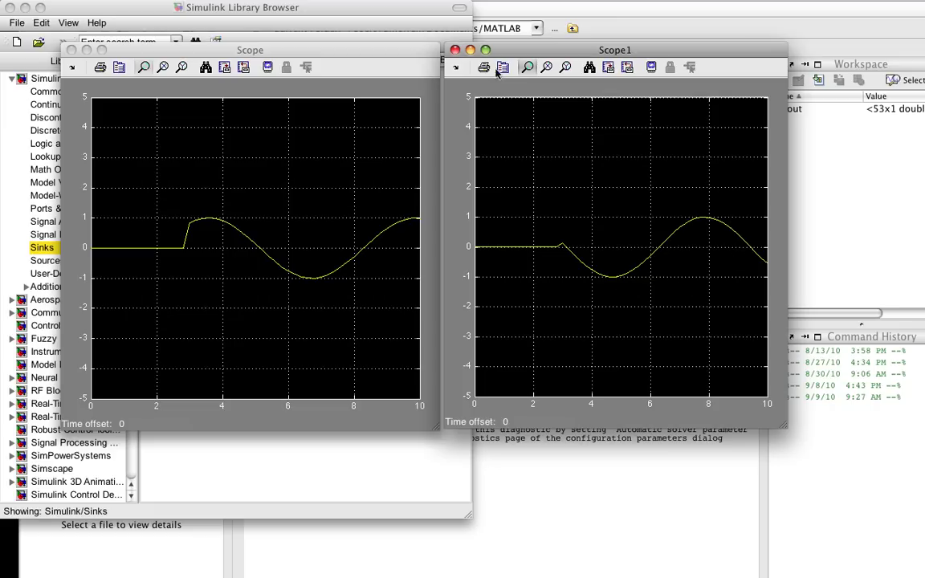
drag(513, 55, 514, 49)
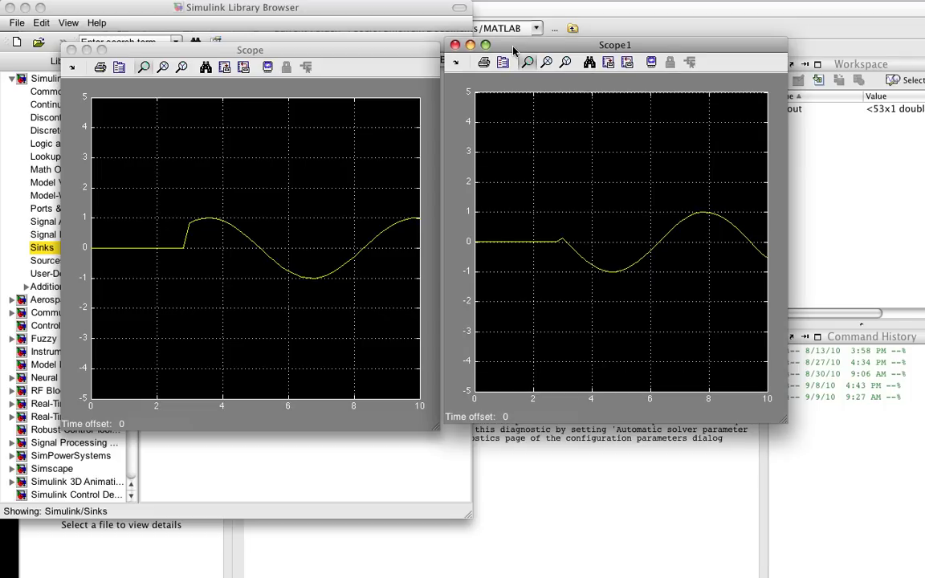